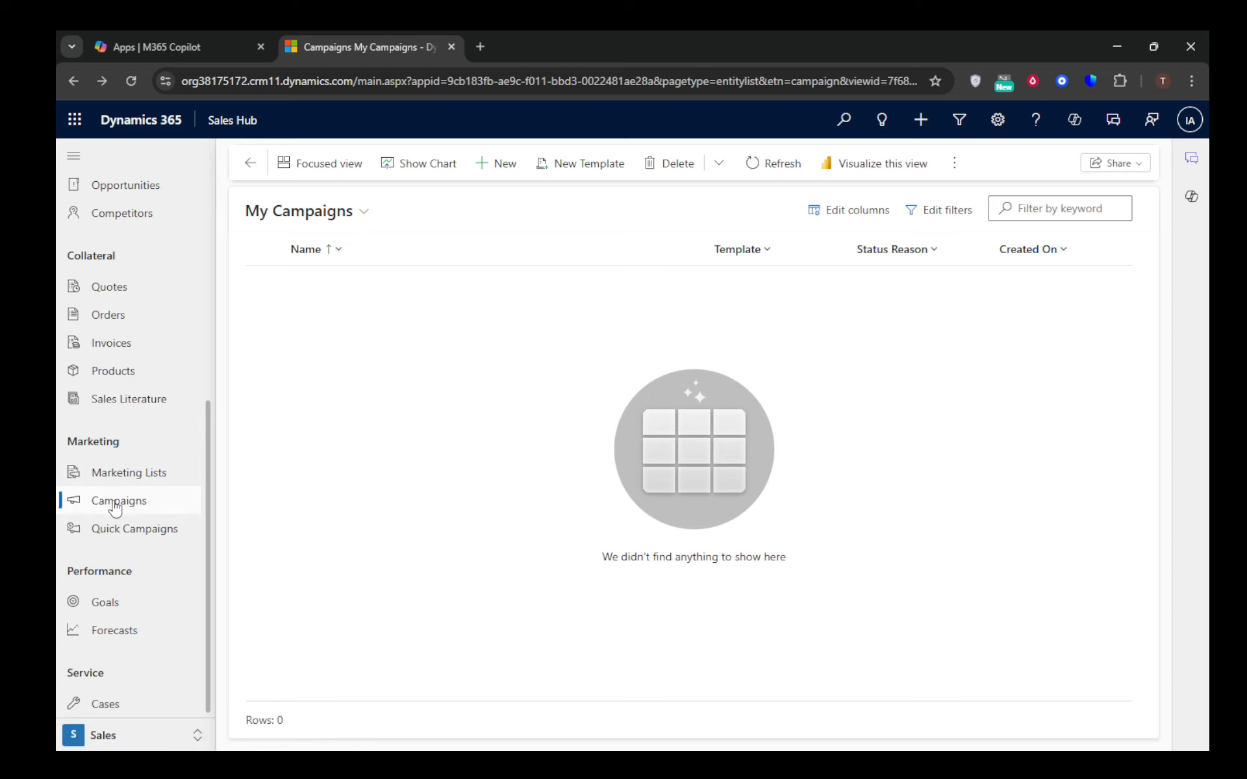
Create a new campaign in Sales Hub and name it Test
{"action": "left_click", "coordinate": [116, 508]}
{"action": "left_click", "coordinate": [493, 165]}
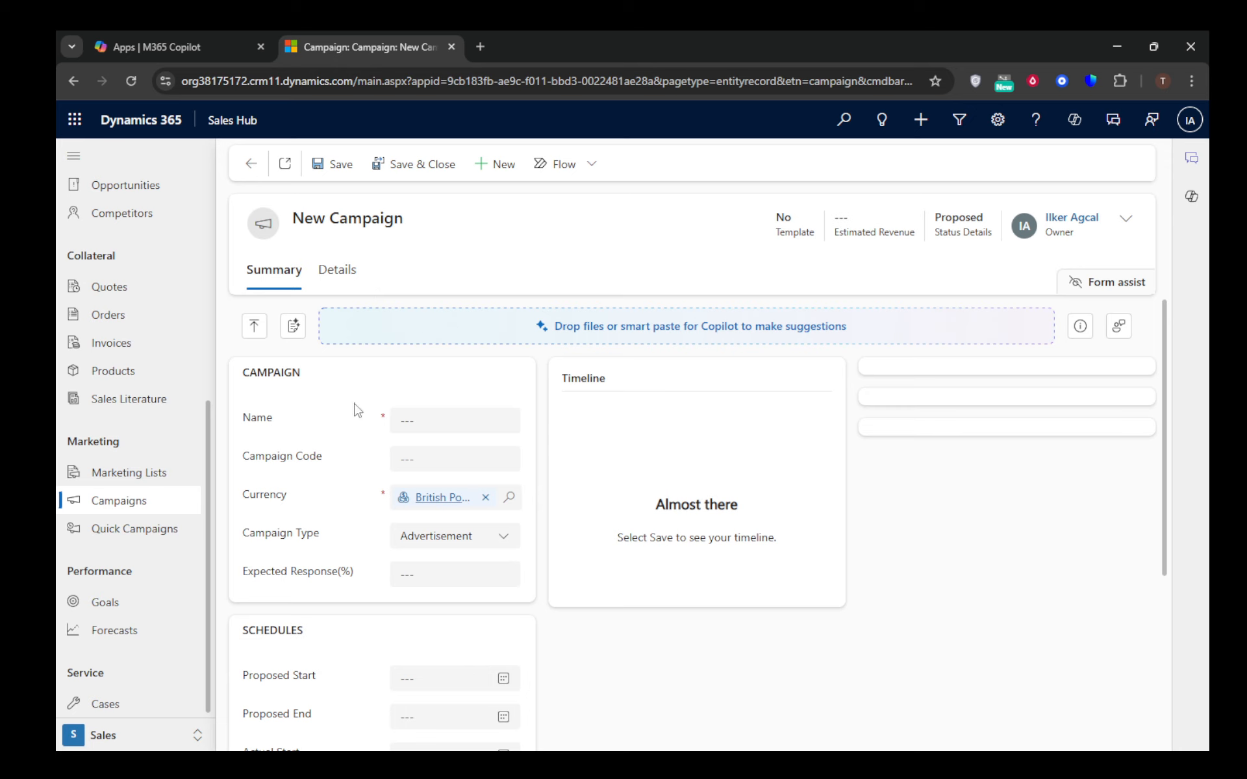
{"action": "left_click", "coordinate": [444, 420]}
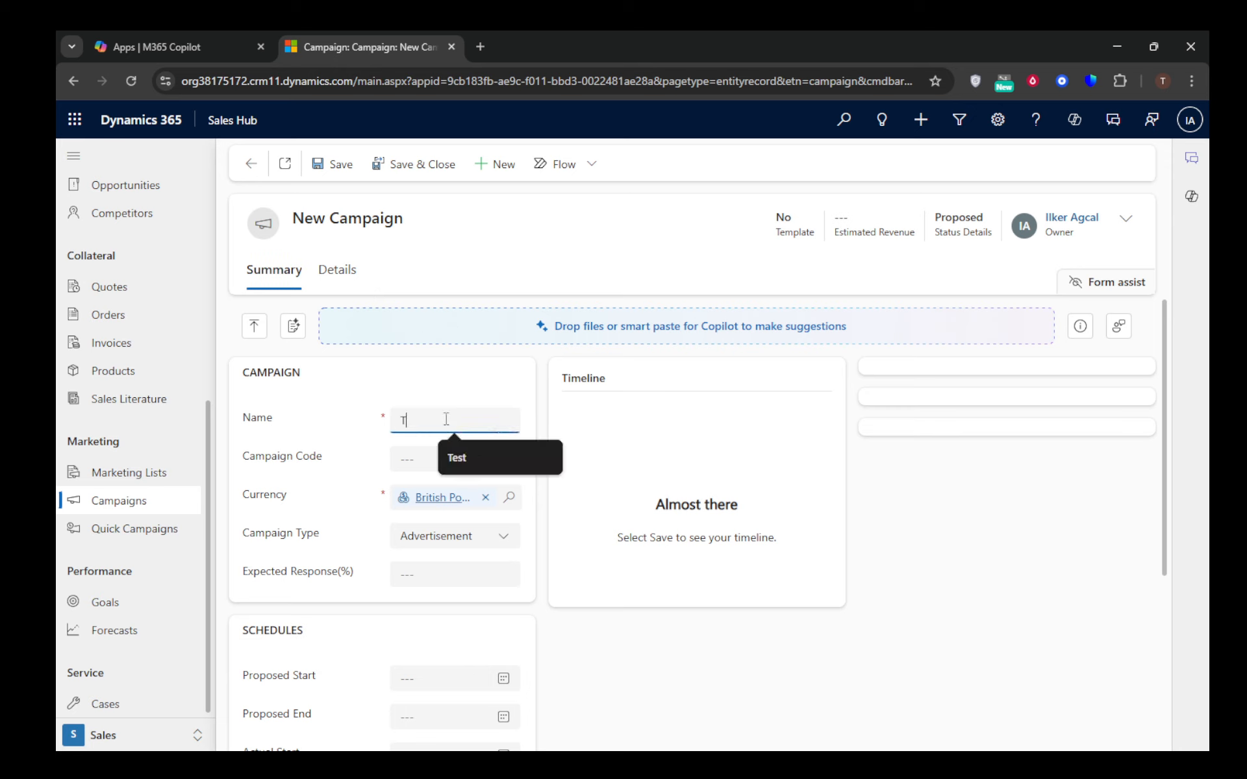
{"action": "type", "text": "Test"}
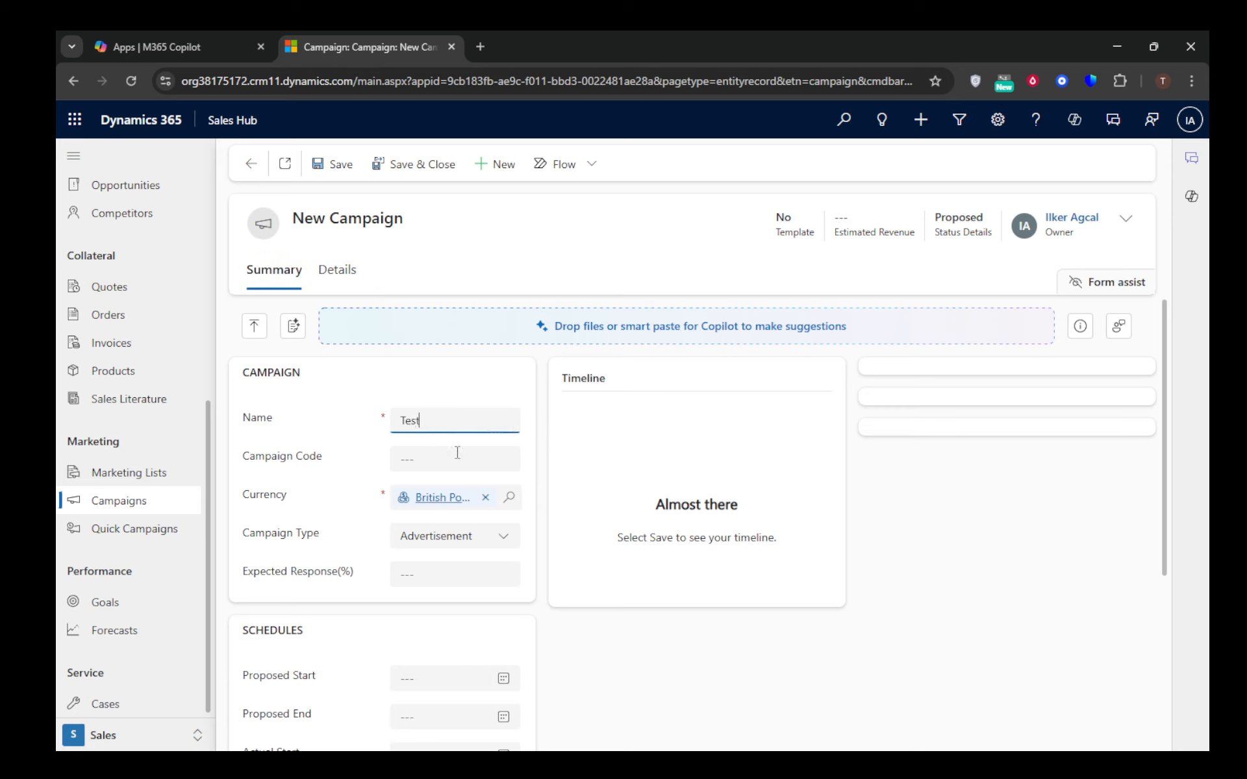
{"action": "left_click", "coordinate": [1022, 568]}
Set the new campaign's type to Direct Marketing
{"action": "scroll", "coordinate": [403, 454], "scroll_direction": "down", "scroll_amount": 3}
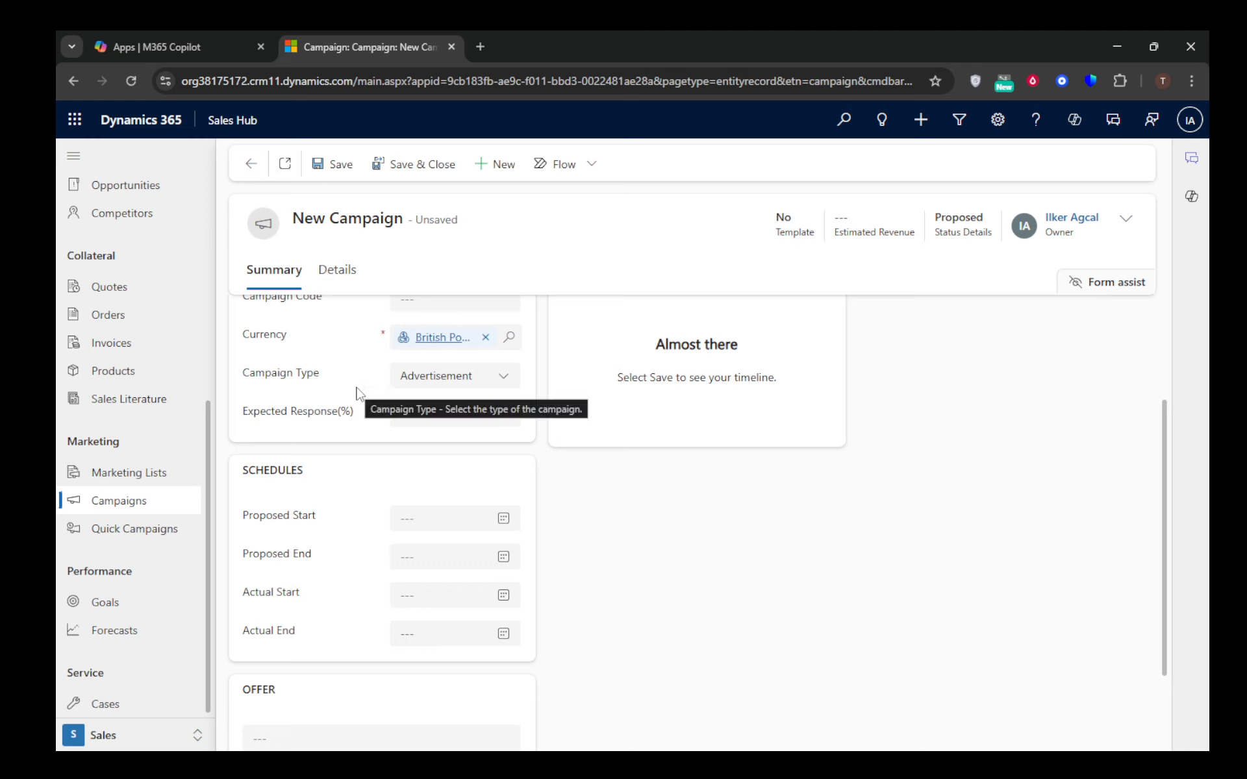
{"action": "left_click", "coordinate": [505, 381]}
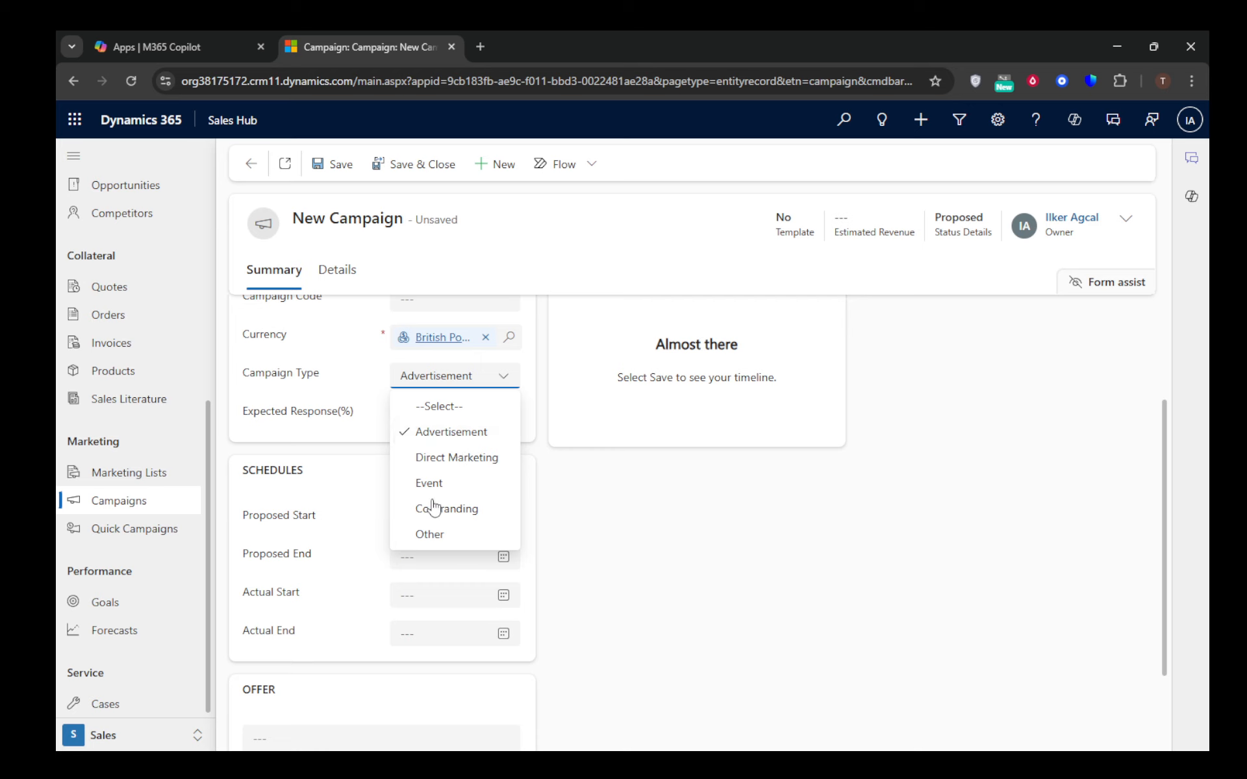
{"action": "left_click", "coordinate": [444, 460]}
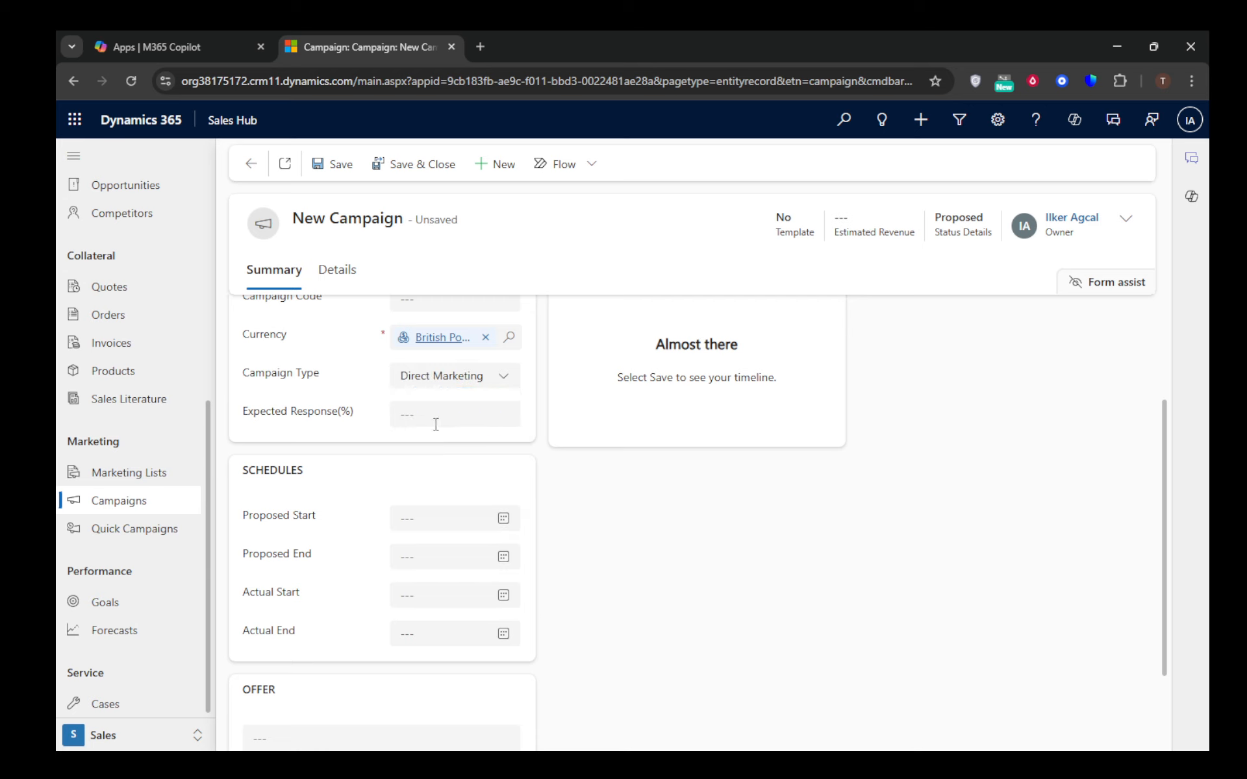
Review the campaign form's schedule and offer fields, its header status and owner fields, and the financial and administration details
{"action": "scroll", "coordinate": [434, 413], "scroll_direction": "up", "scroll_amount": 3}
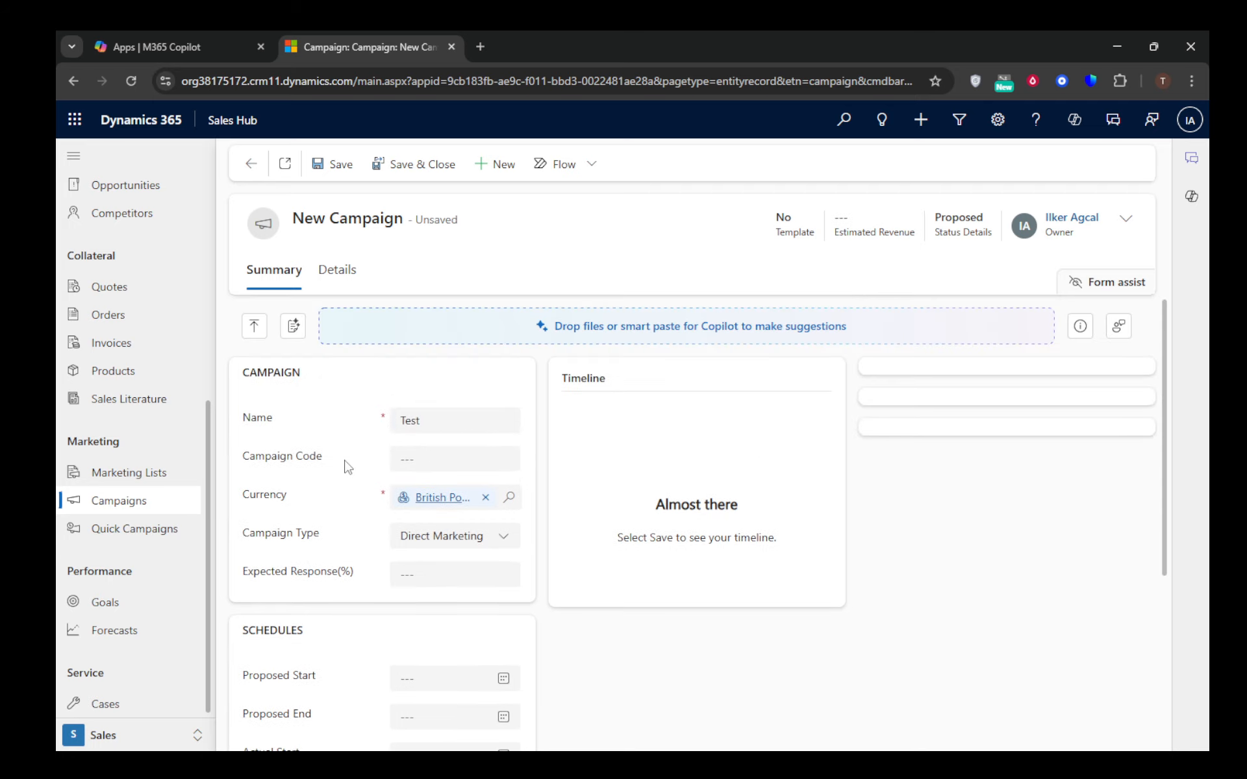
{"action": "scroll", "coordinate": [344, 515], "scroll_direction": "down", "scroll_amount": 4}
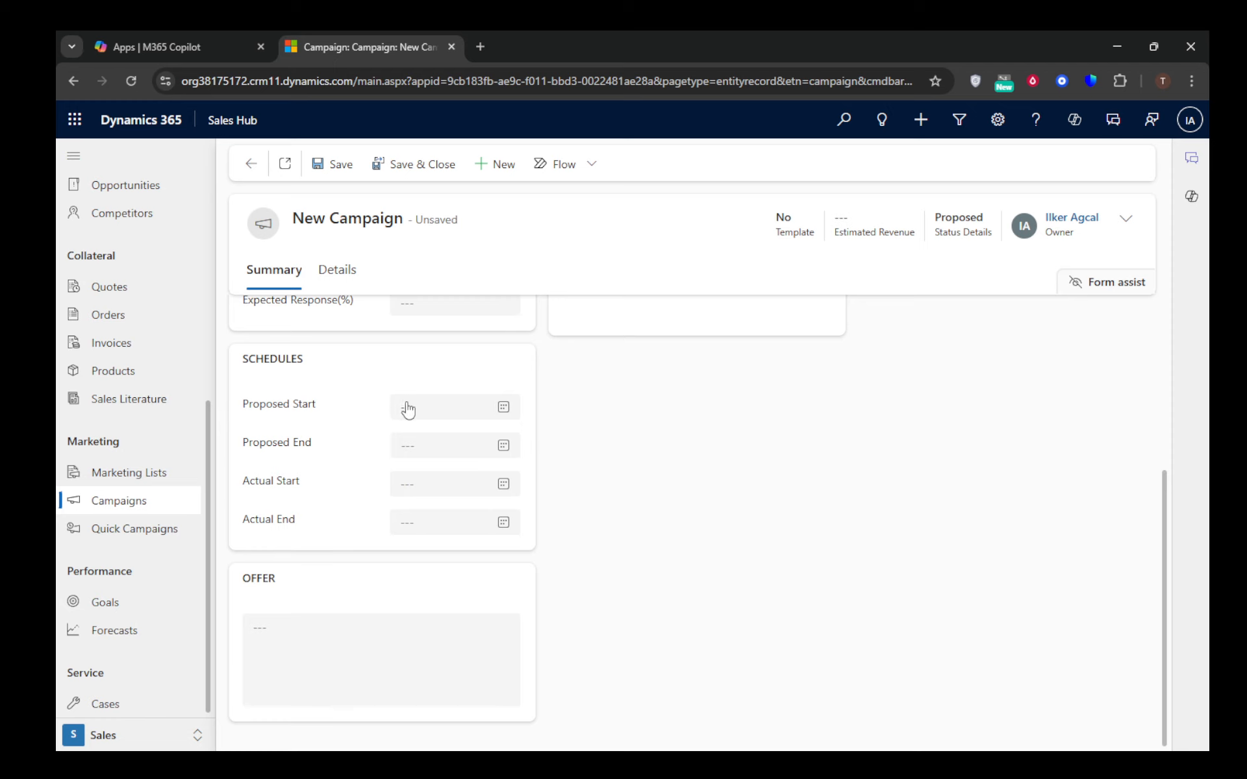
{"action": "left_click", "coordinate": [1127, 223]}
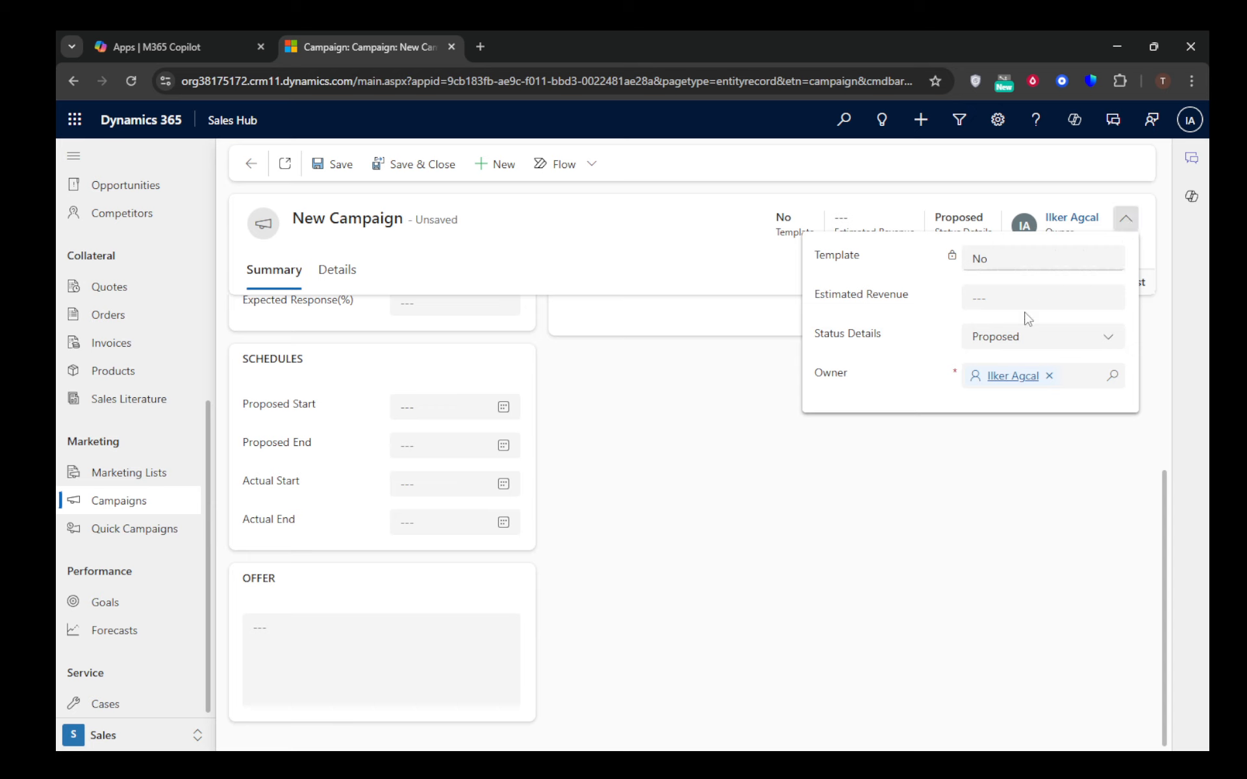
{"action": "left_click", "coordinate": [637, 567]}
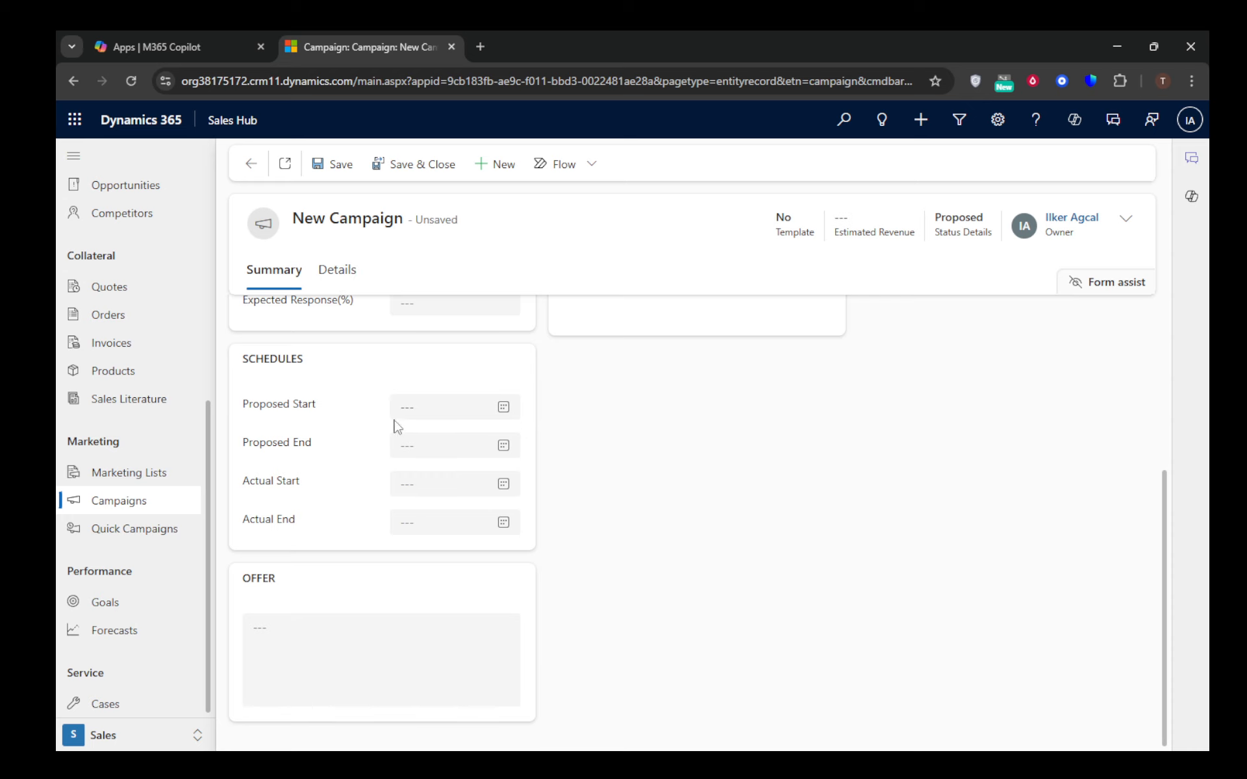
{"action": "scroll", "coordinate": [754, 468], "scroll_direction": "up", "scroll_amount": 5}
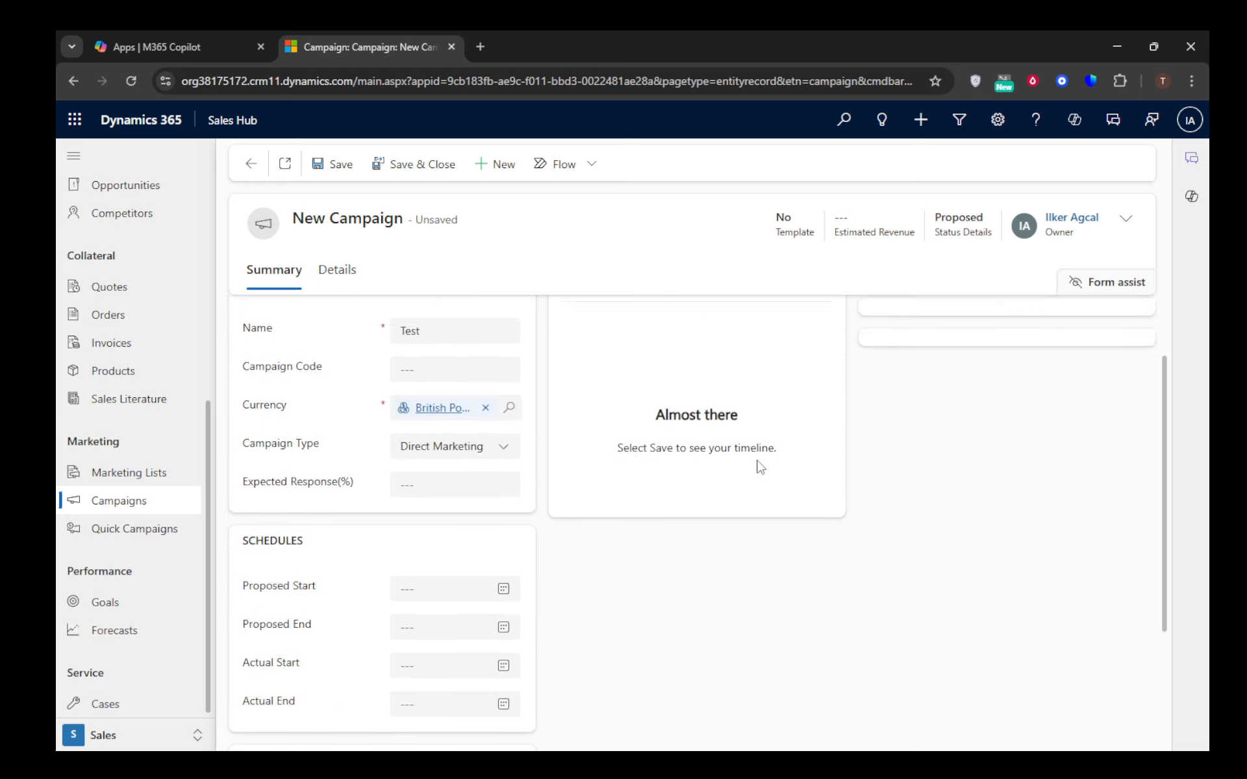
{"action": "left_click", "coordinate": [351, 277]}
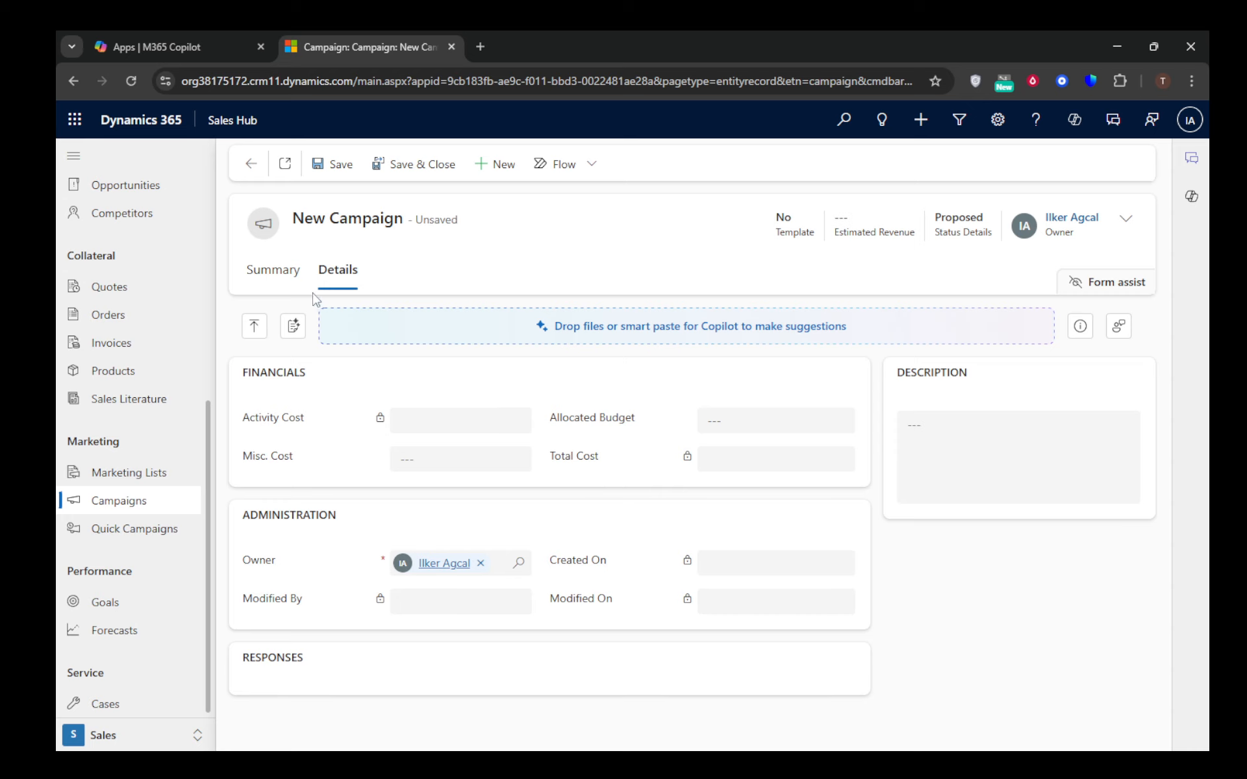
{"action": "left_click", "coordinate": [276, 286]}
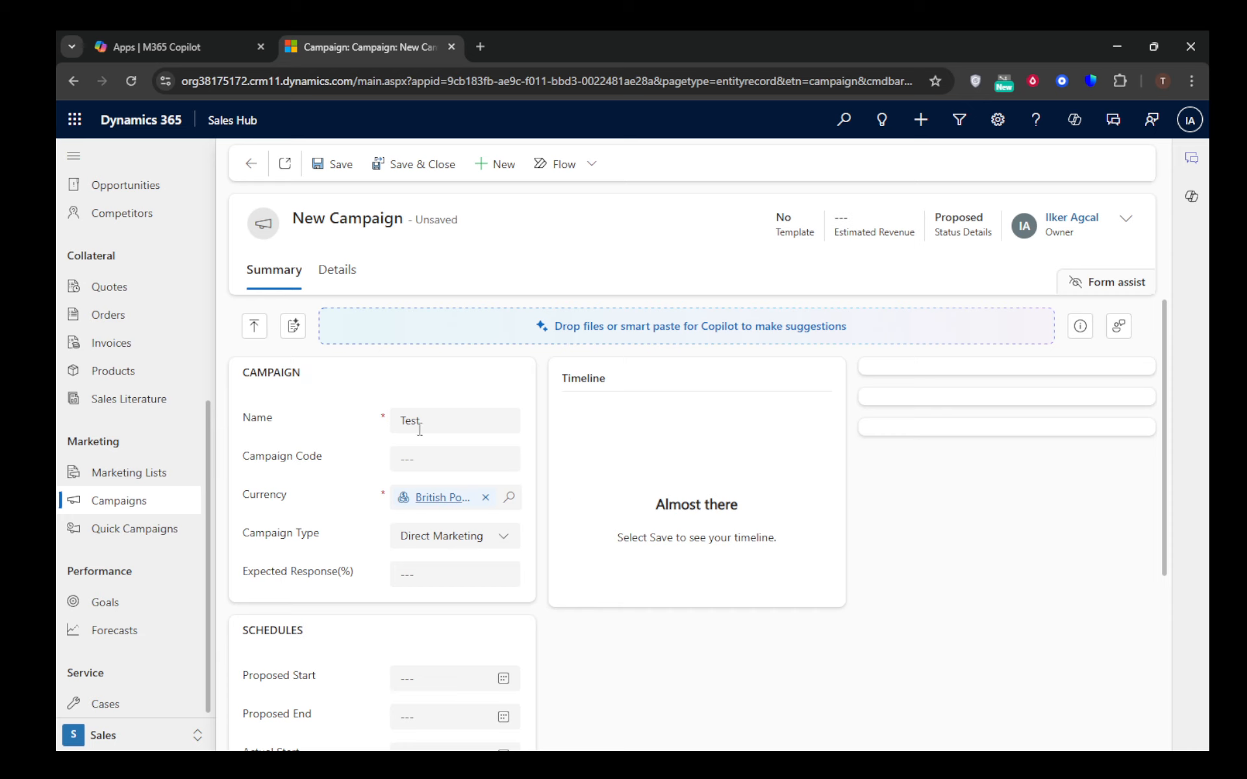
{"action": "scroll", "coordinate": [818, 552], "scroll_direction": "down", "scroll_amount": 4}
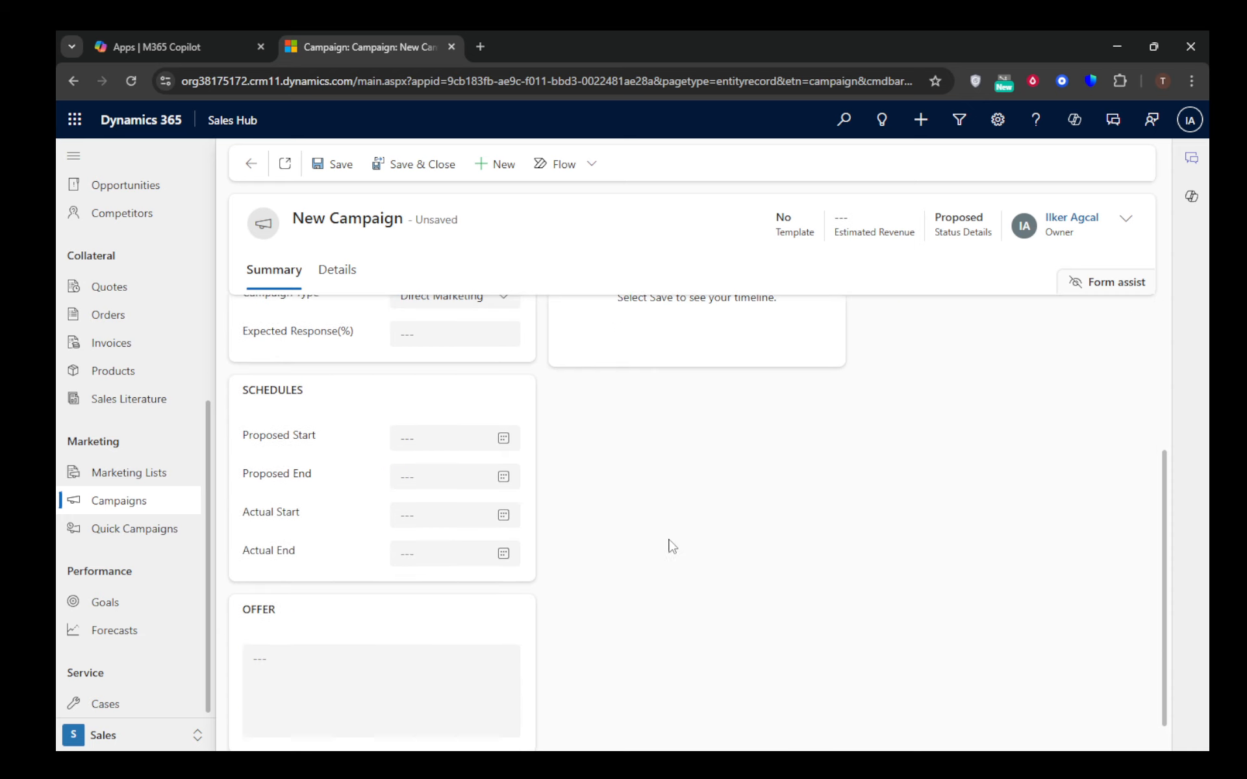
{"action": "scroll", "coordinate": [533, 503], "scroll_direction": "down", "scroll_amount": 1}
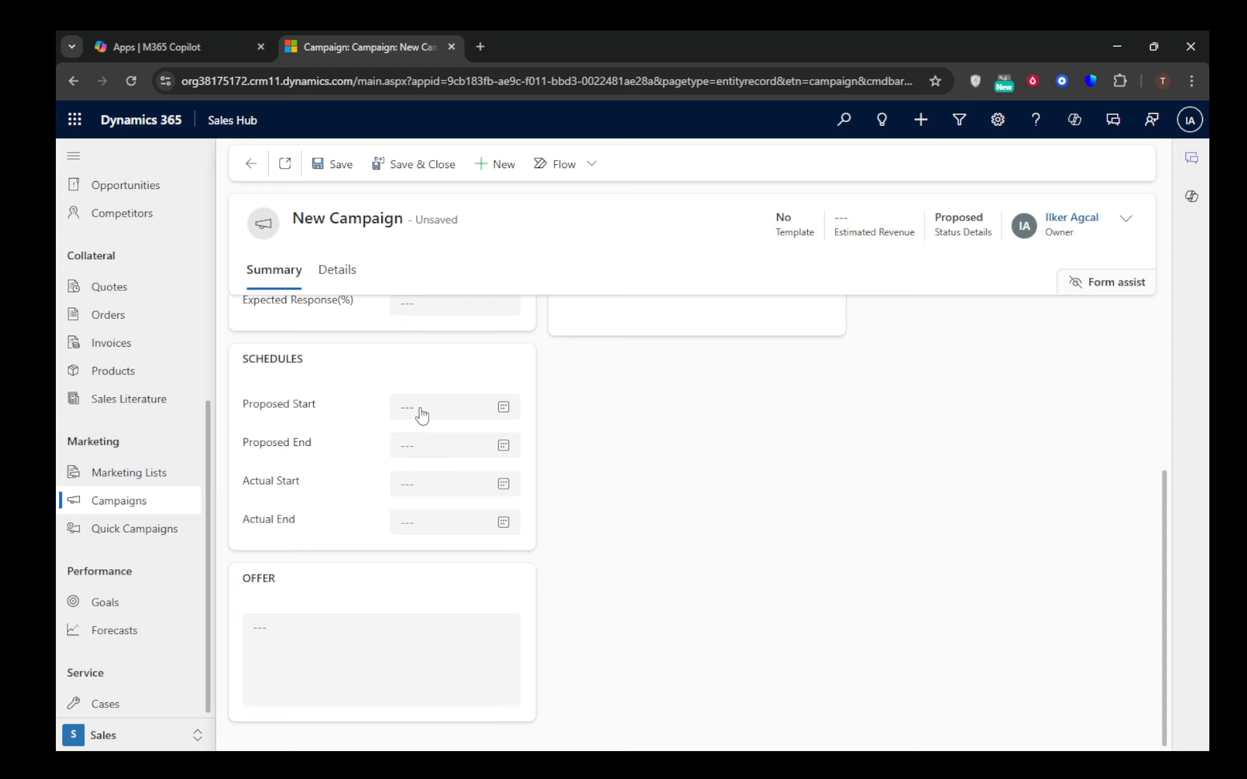
{"action": "left_click", "coordinate": [335, 271]}
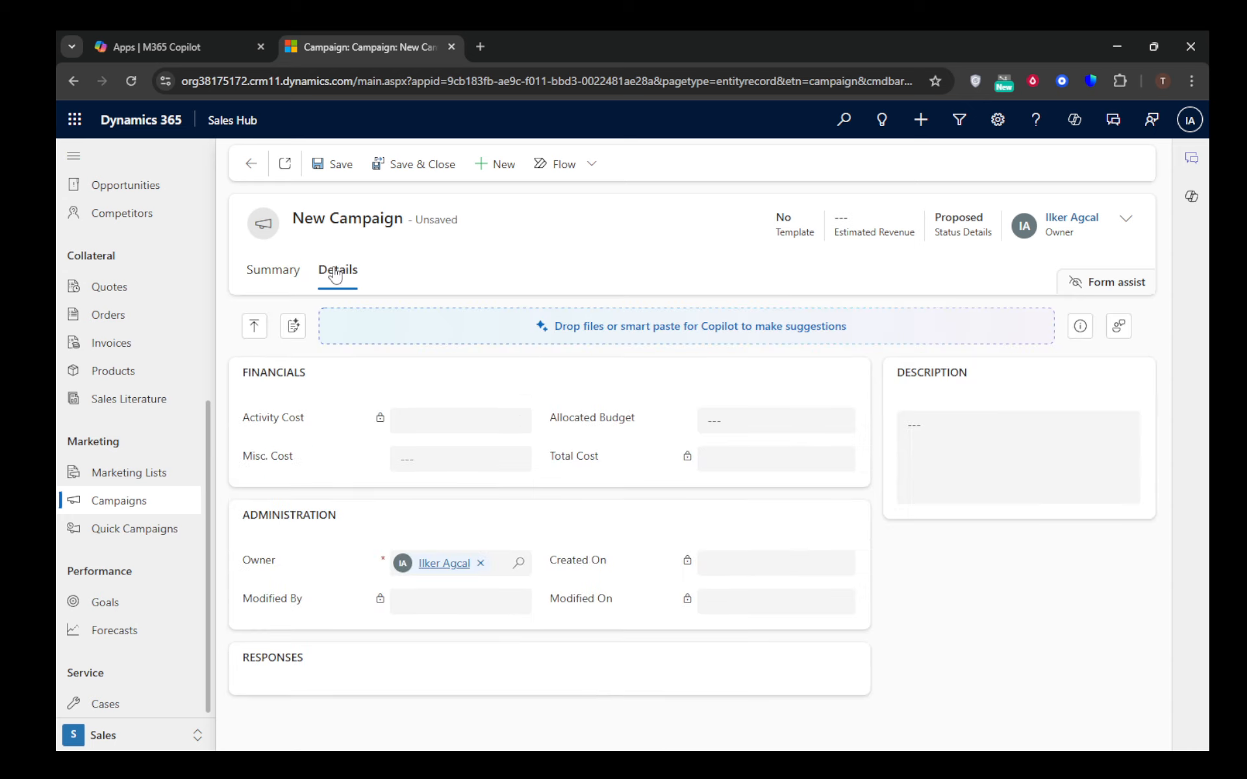
{"action": "left_click", "coordinate": [280, 276]}
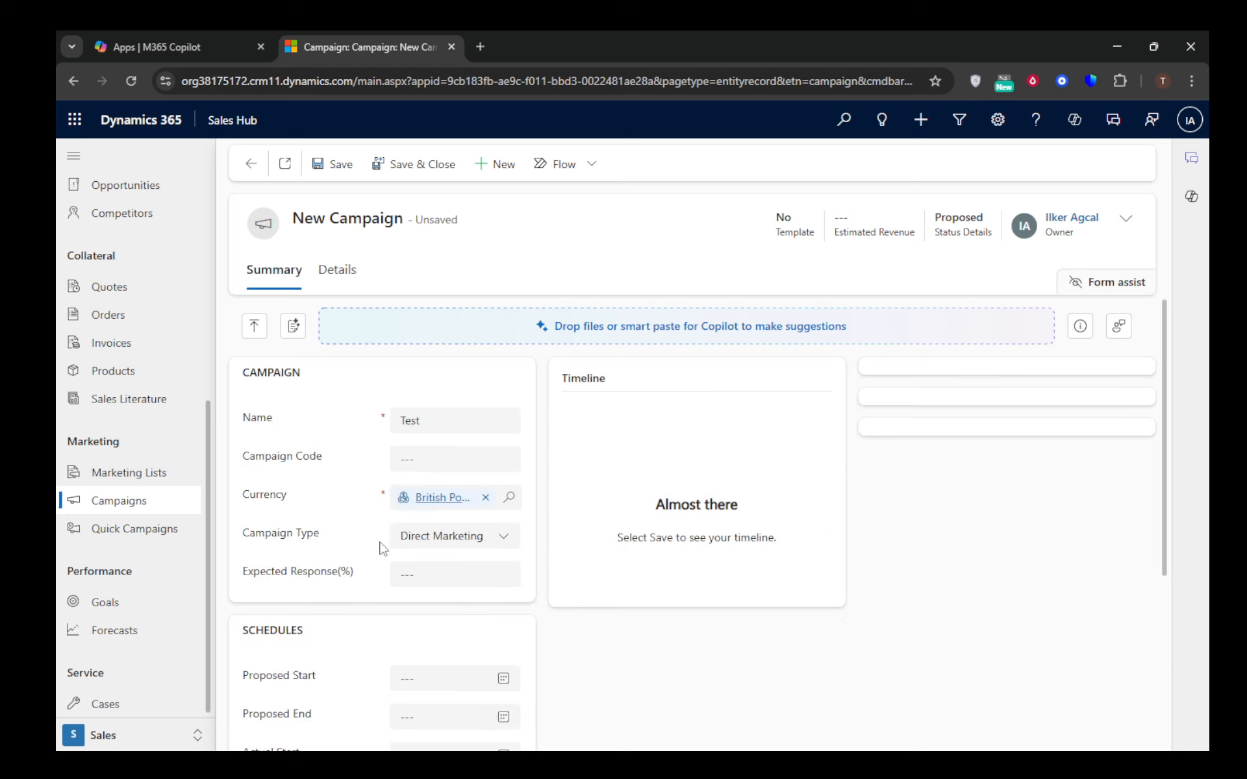
{"action": "scroll", "coordinate": [377, 546], "scroll_direction": "down", "scroll_amount": 4}
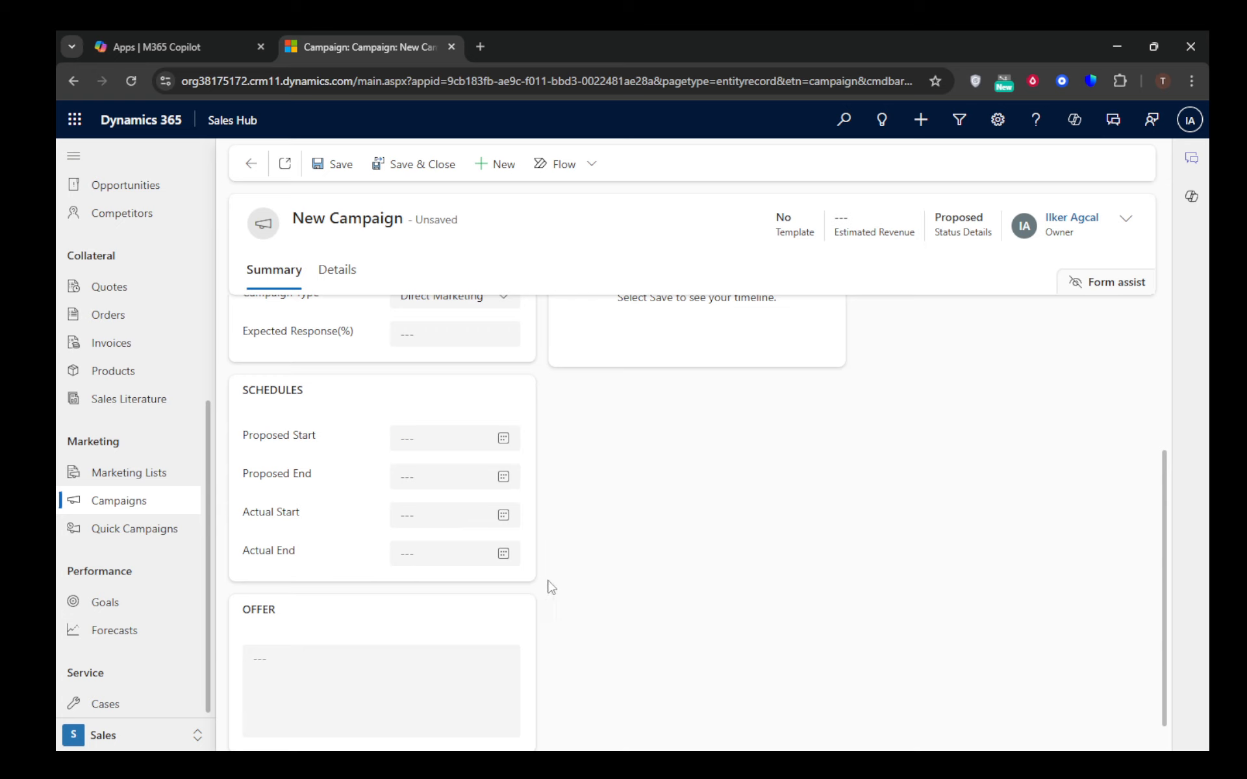
{"action": "scroll", "coordinate": [618, 567], "scroll_direction": "down", "scroll_amount": 1}
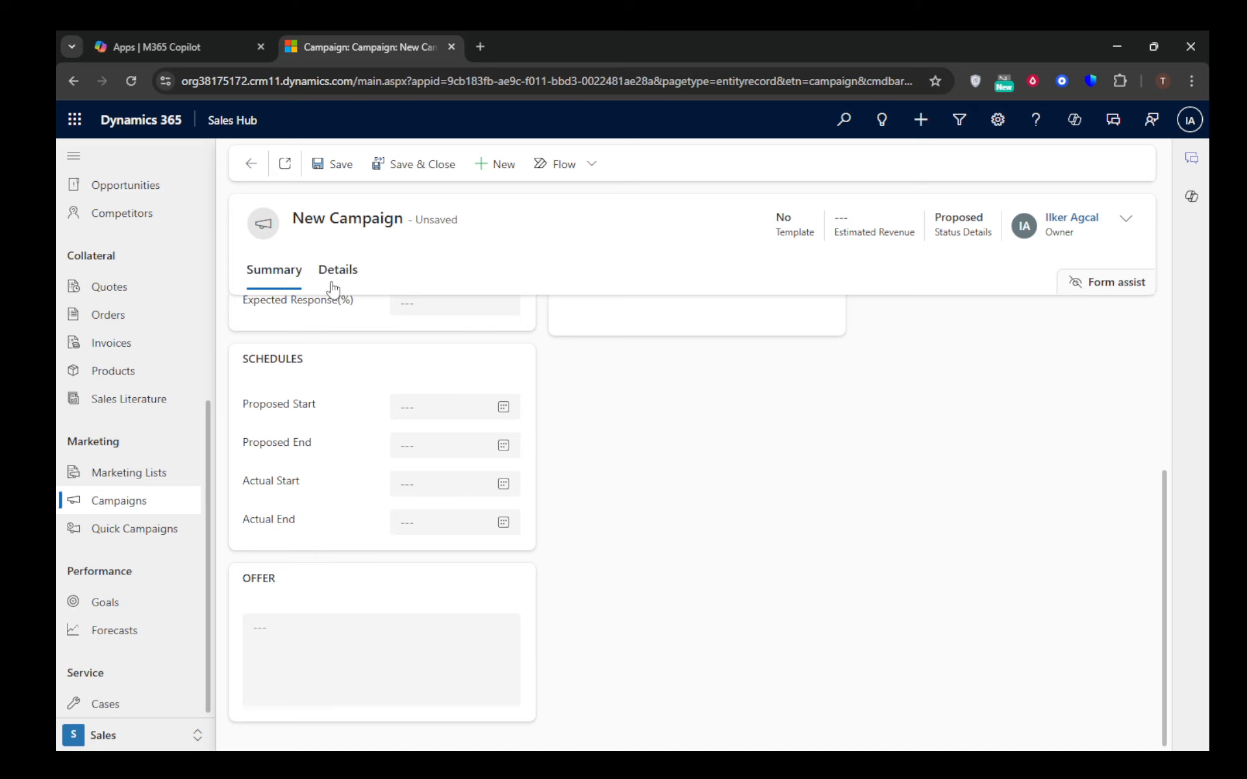
Save and close the new campaign, and activate Test from the campaign list with status reason Proposed
{"action": "left_click", "coordinate": [419, 168]}
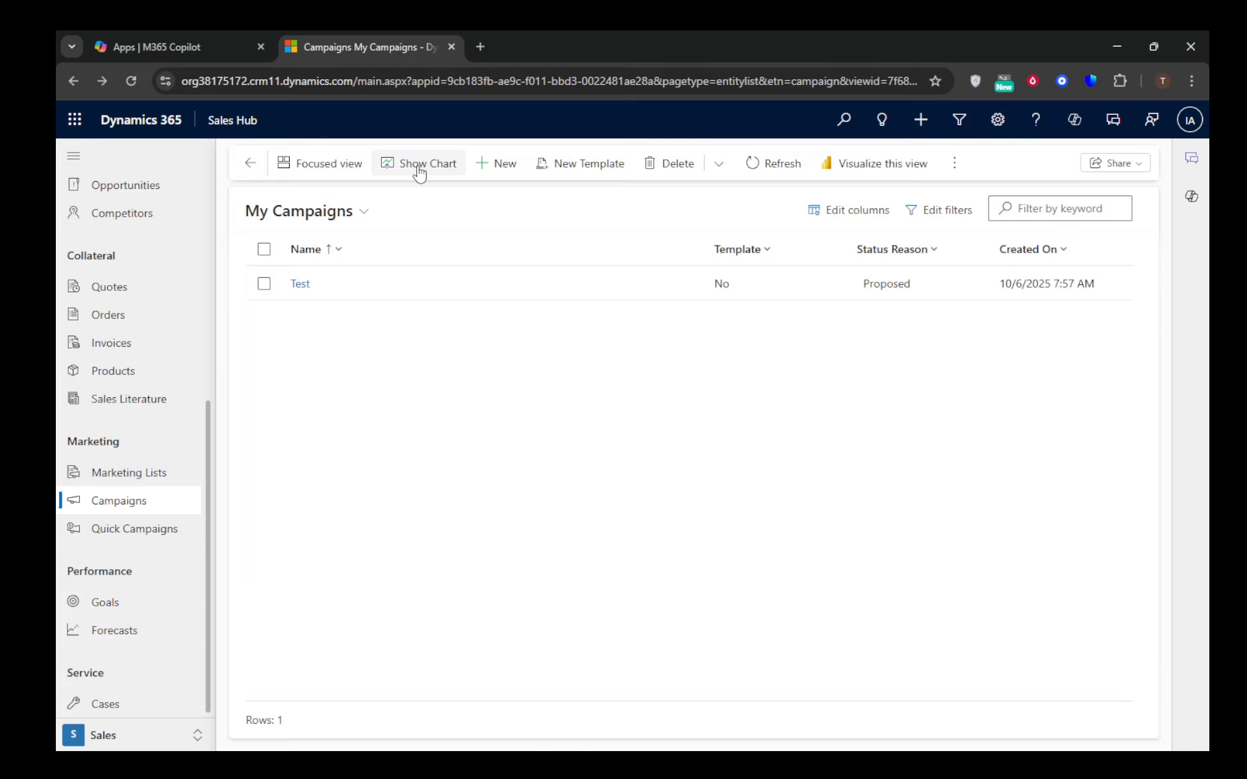
{"action": "left_click", "coordinate": [268, 286]}
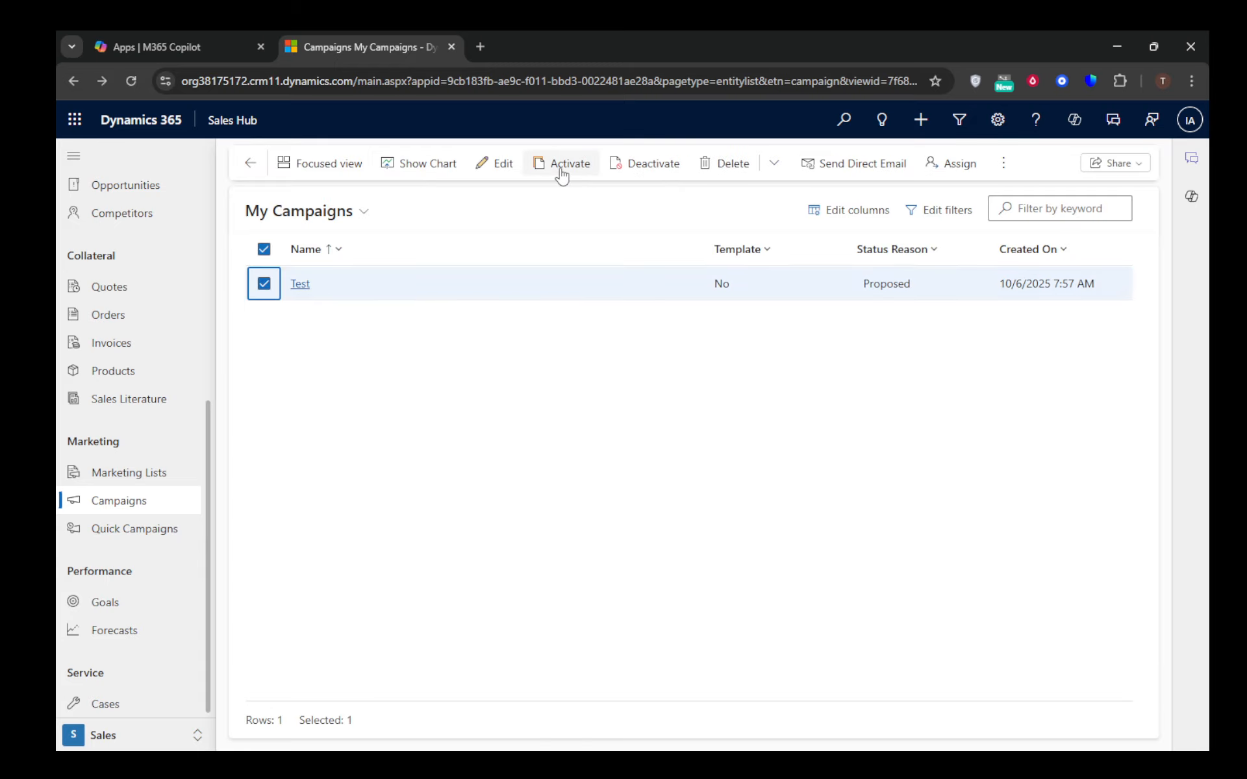
{"action": "left_click", "coordinate": [561, 173]}
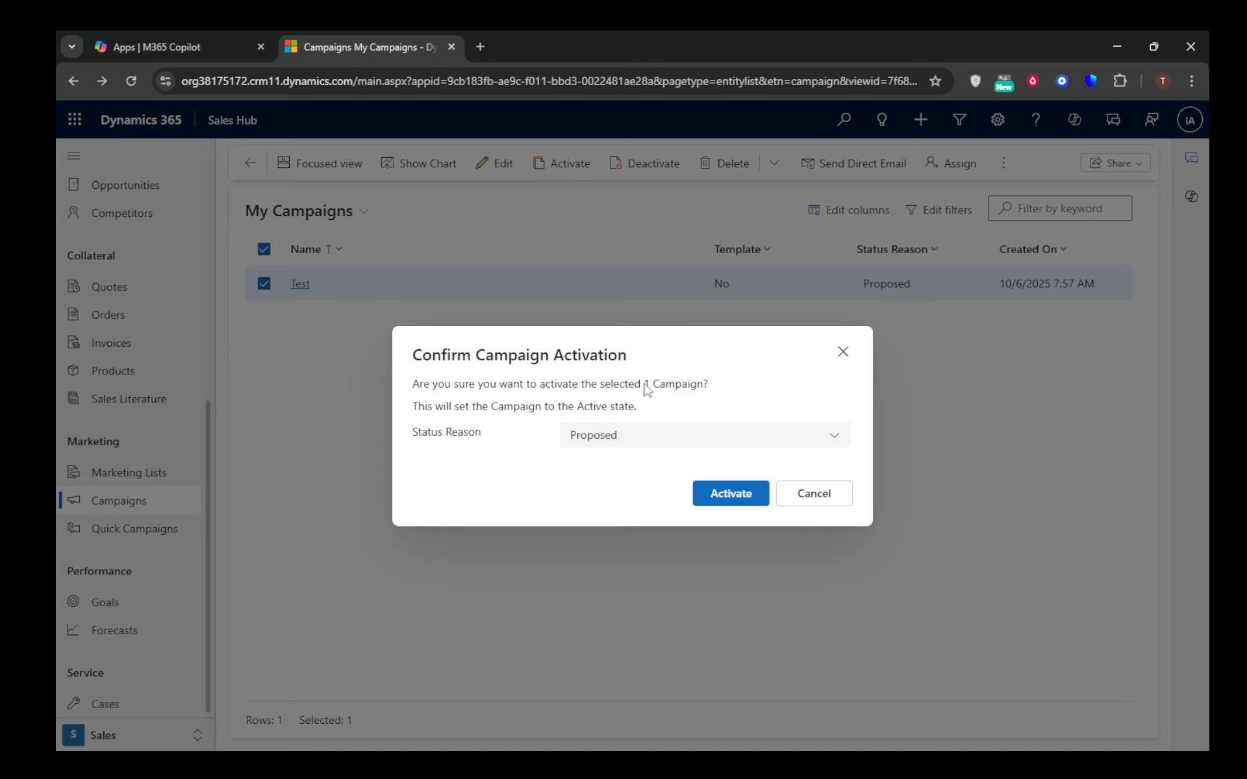
{"action": "left_click", "coordinate": [720, 497]}
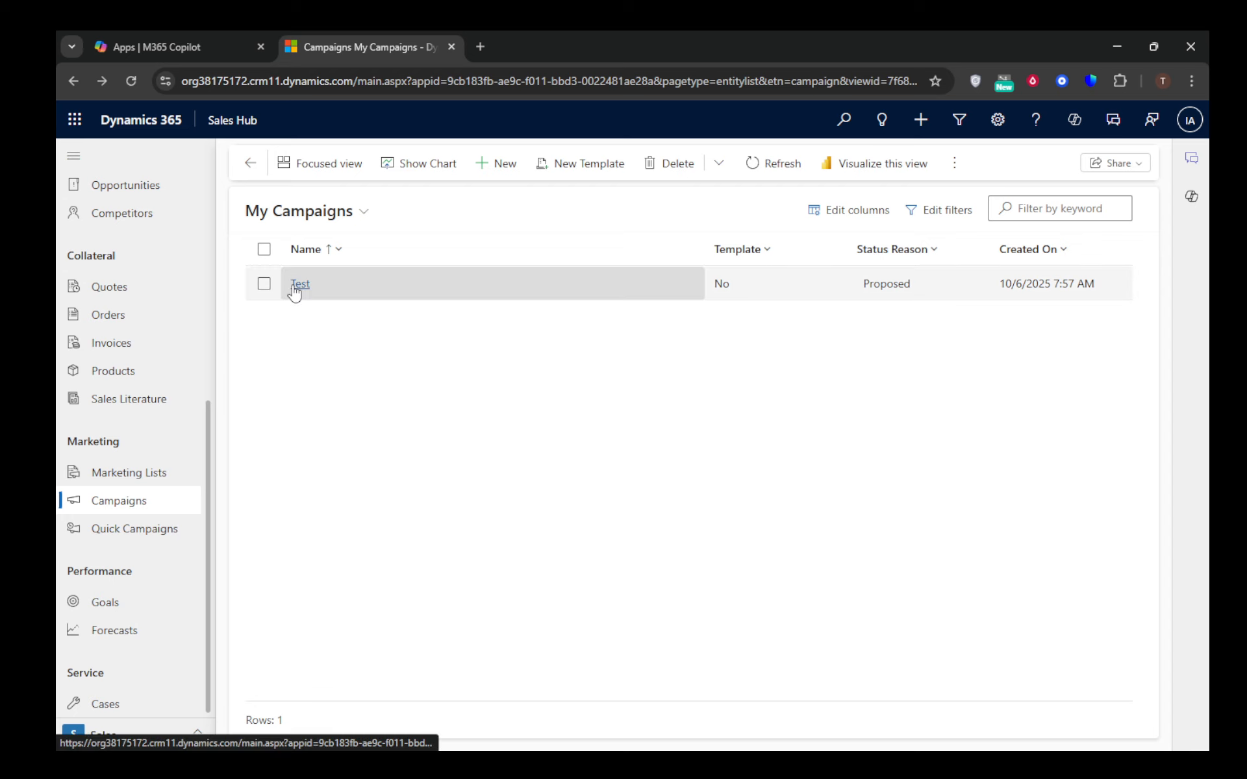
Open the Test campaign, examine its timeline, marketing lists, leads and campaign activities, and return to the campaign list
{"action": "left_click", "coordinate": [298, 286]}
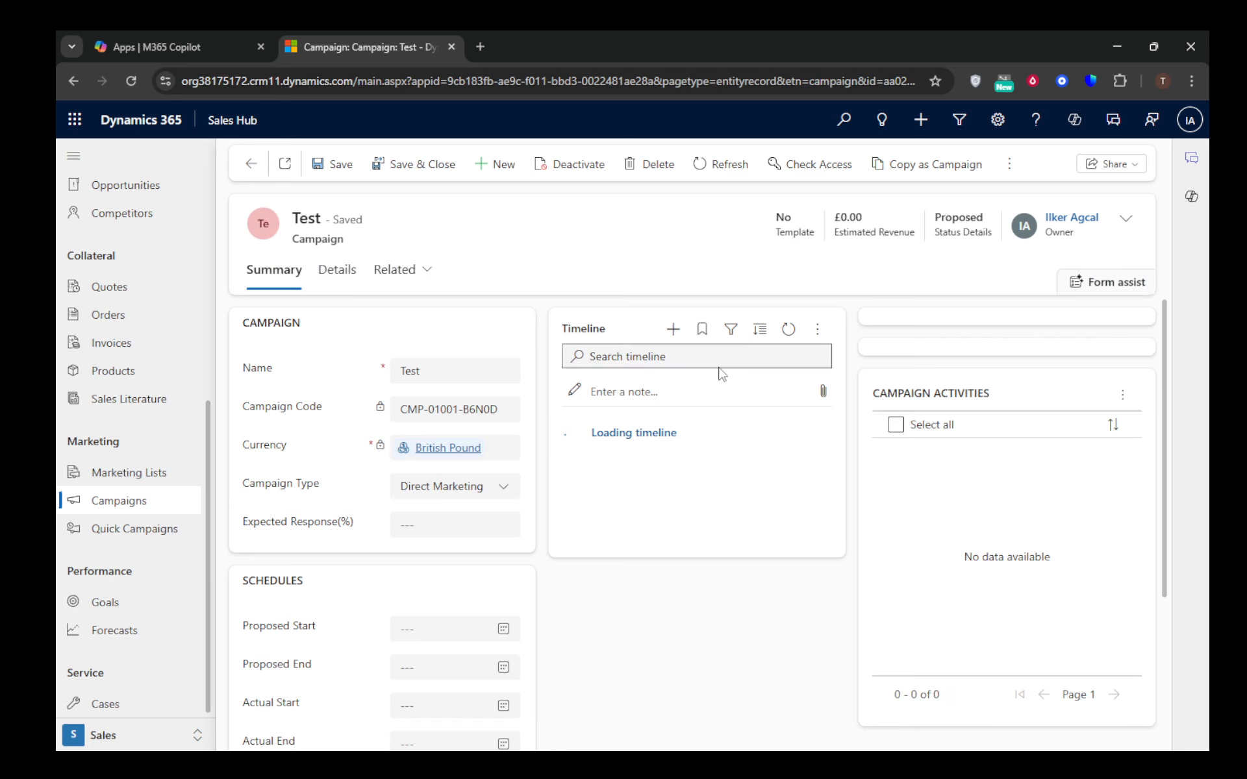
{"action": "scroll", "coordinate": [866, 460], "scroll_direction": "down", "scroll_amount": 3}
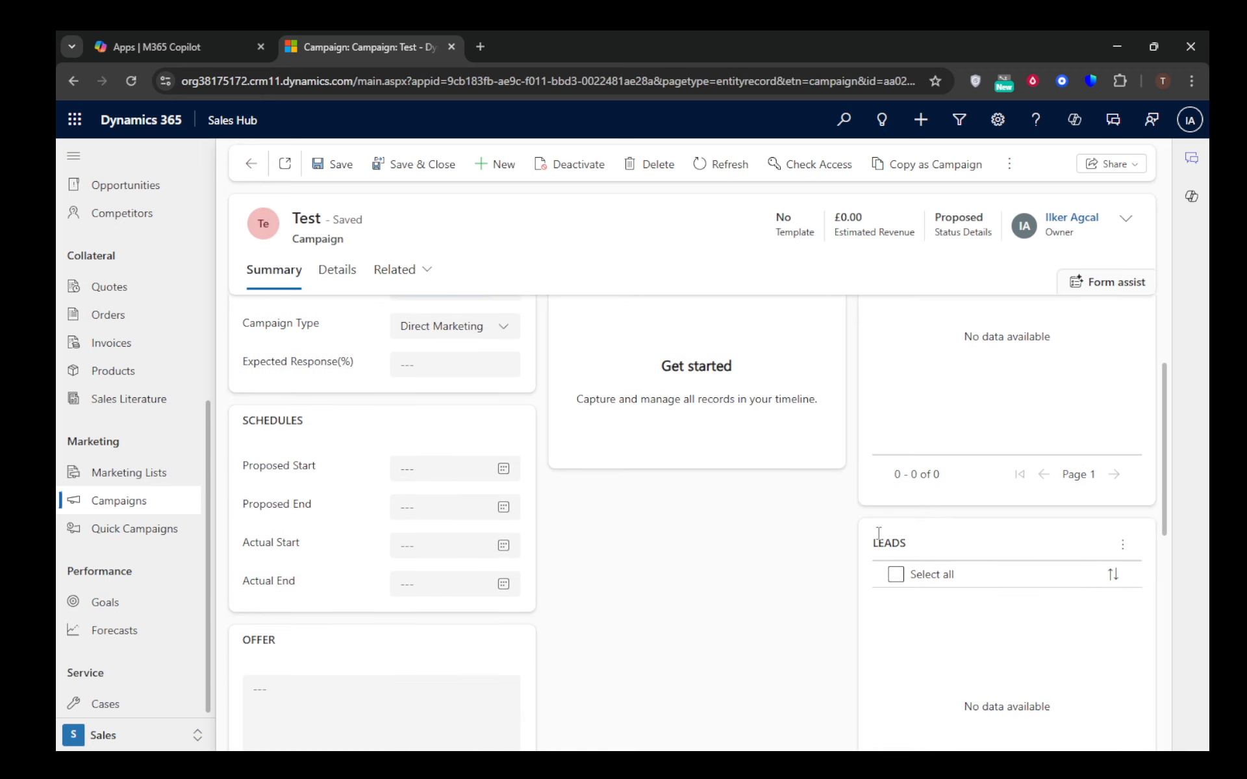
{"action": "scroll", "coordinate": [879, 533], "scroll_direction": "down", "scroll_amount": 3}
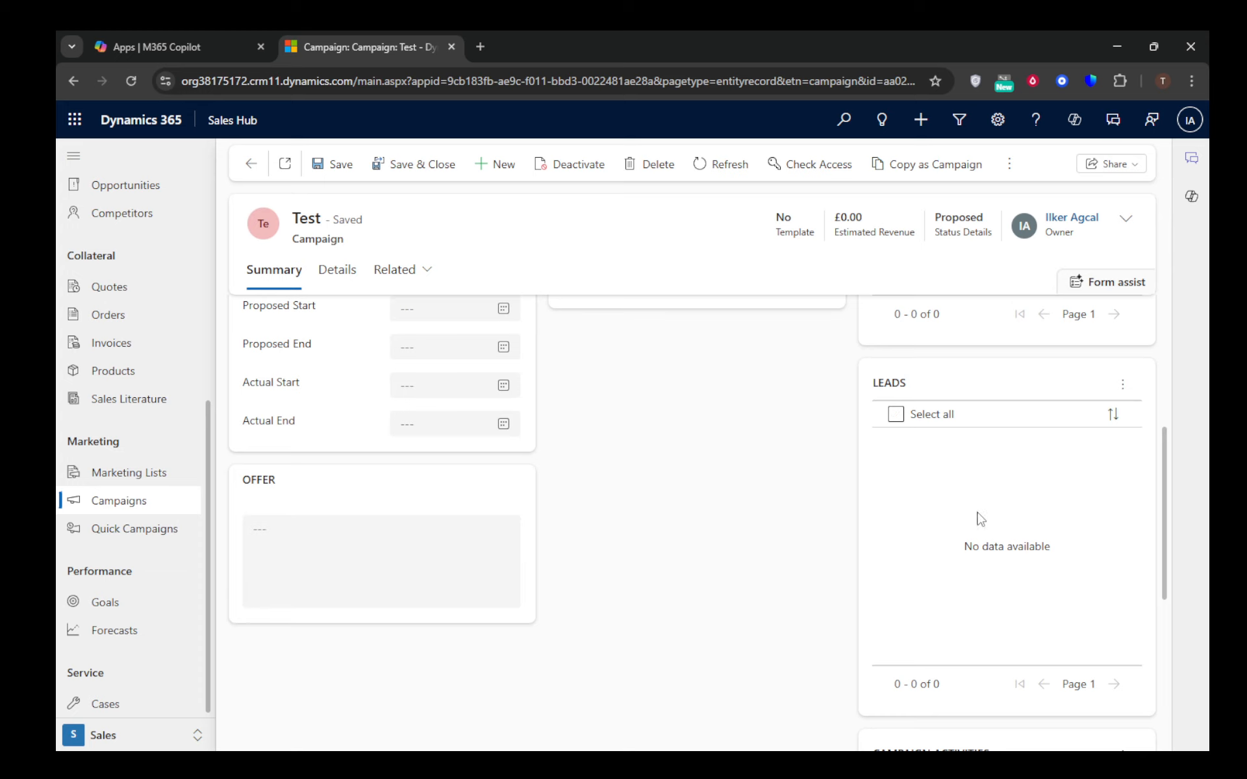
{"action": "scroll", "coordinate": [981, 520], "scroll_direction": "down", "scroll_amount": 6}
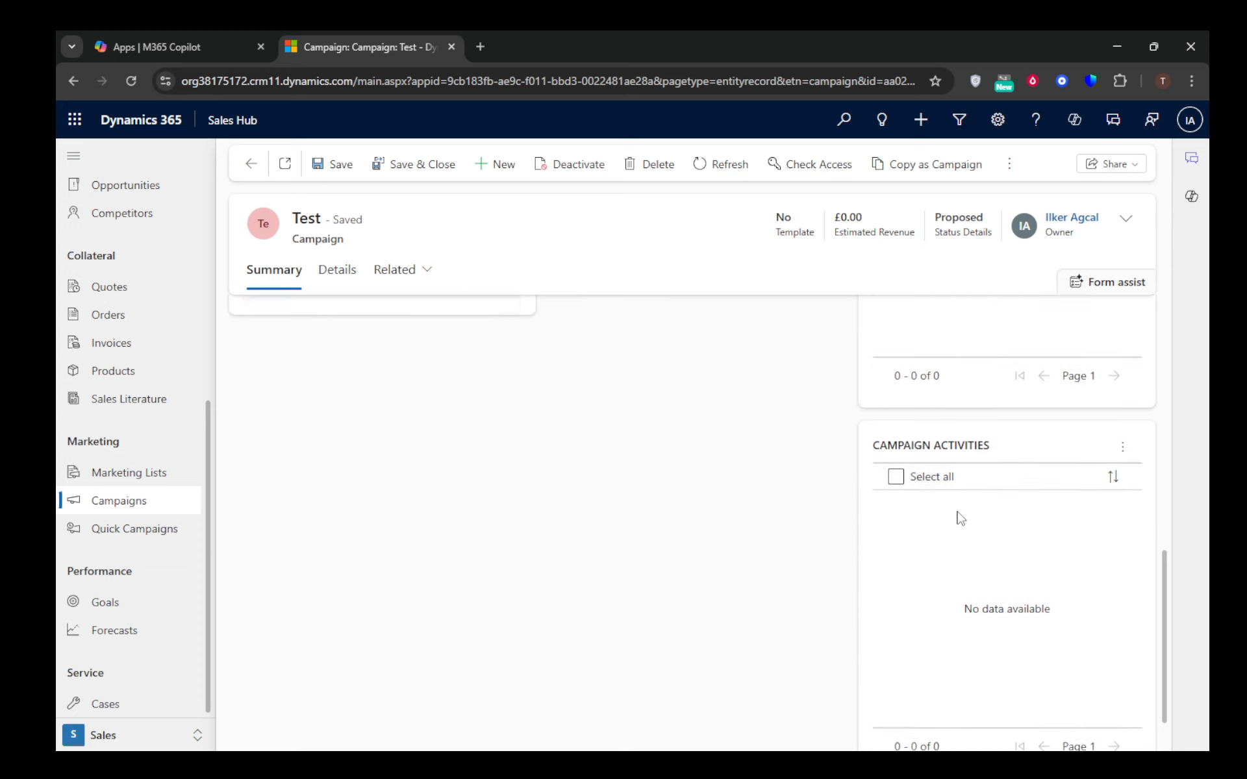
{"action": "scroll", "coordinate": [960, 517], "scroll_direction": "down", "scroll_amount": 1}
{"action": "scroll", "coordinate": [824, 488], "scroll_direction": "up", "scroll_amount": 4}
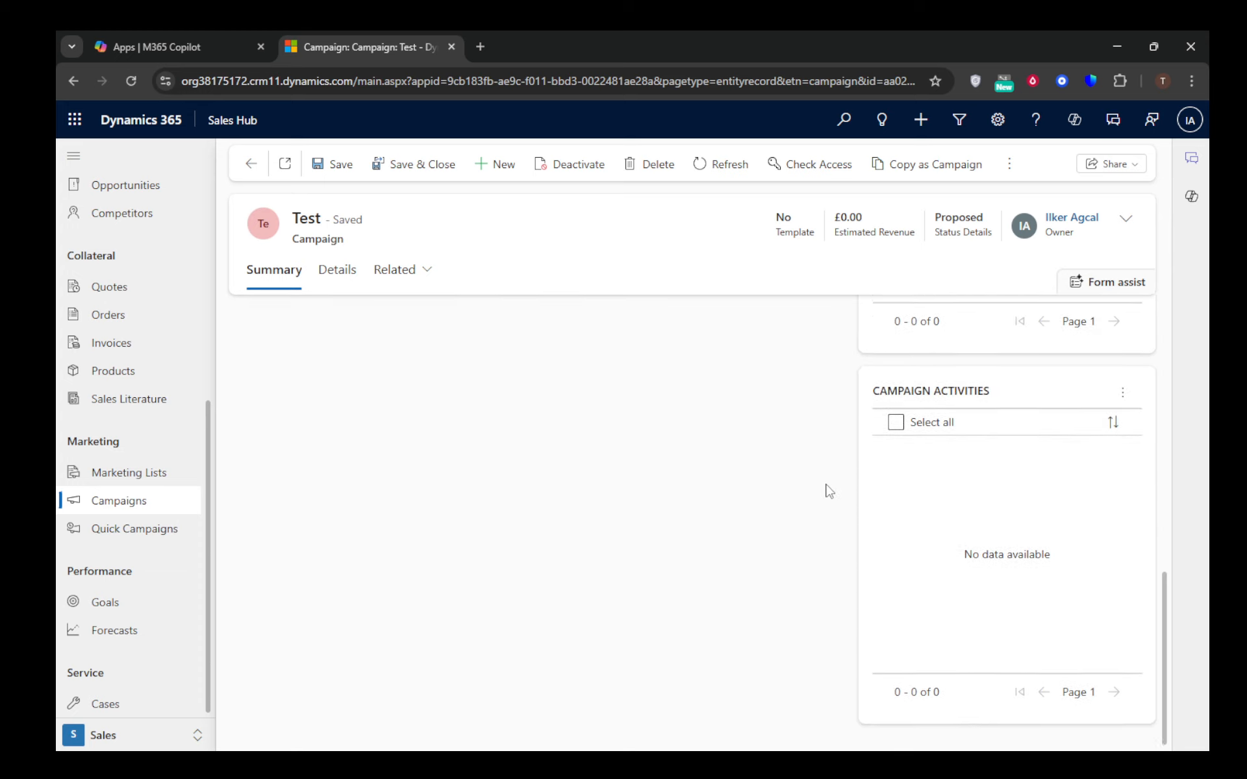
{"action": "scroll", "coordinate": [822, 475], "scroll_direction": "up", "scroll_amount": 5}
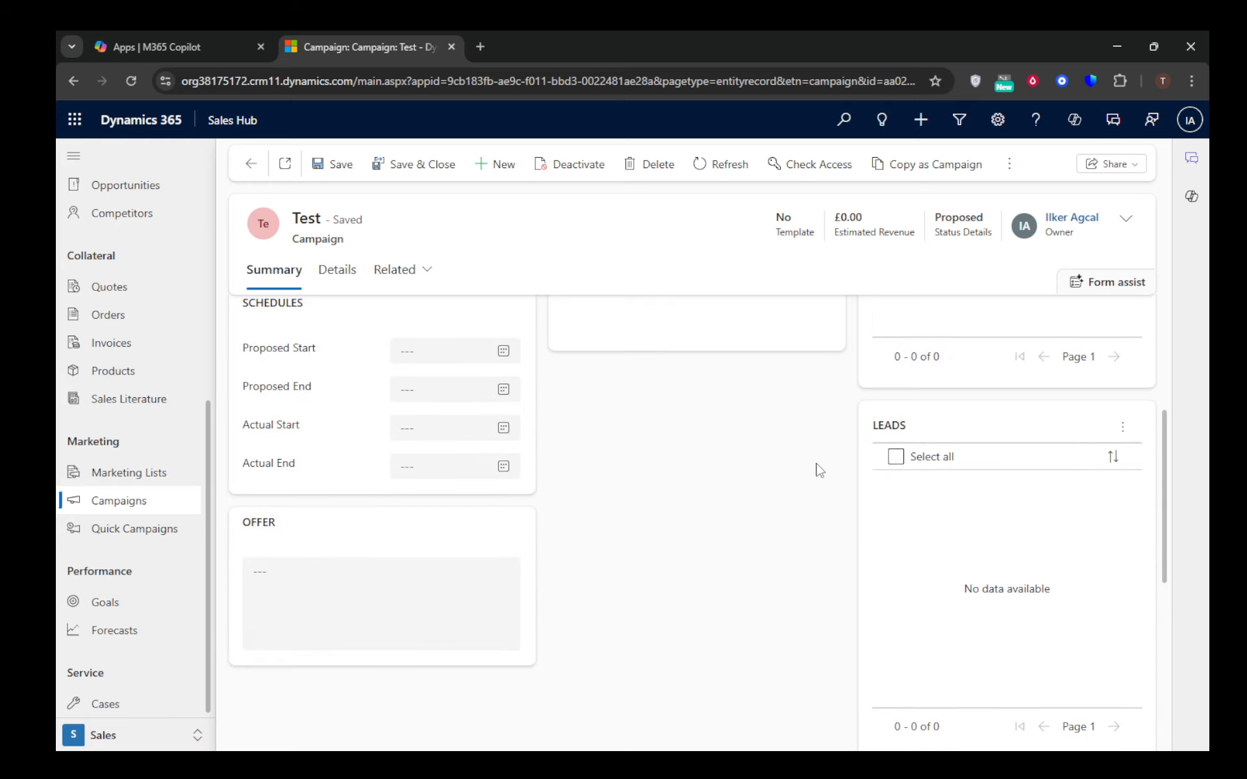
{"action": "scroll", "coordinate": [809, 465], "scroll_direction": "up", "scroll_amount": 2}
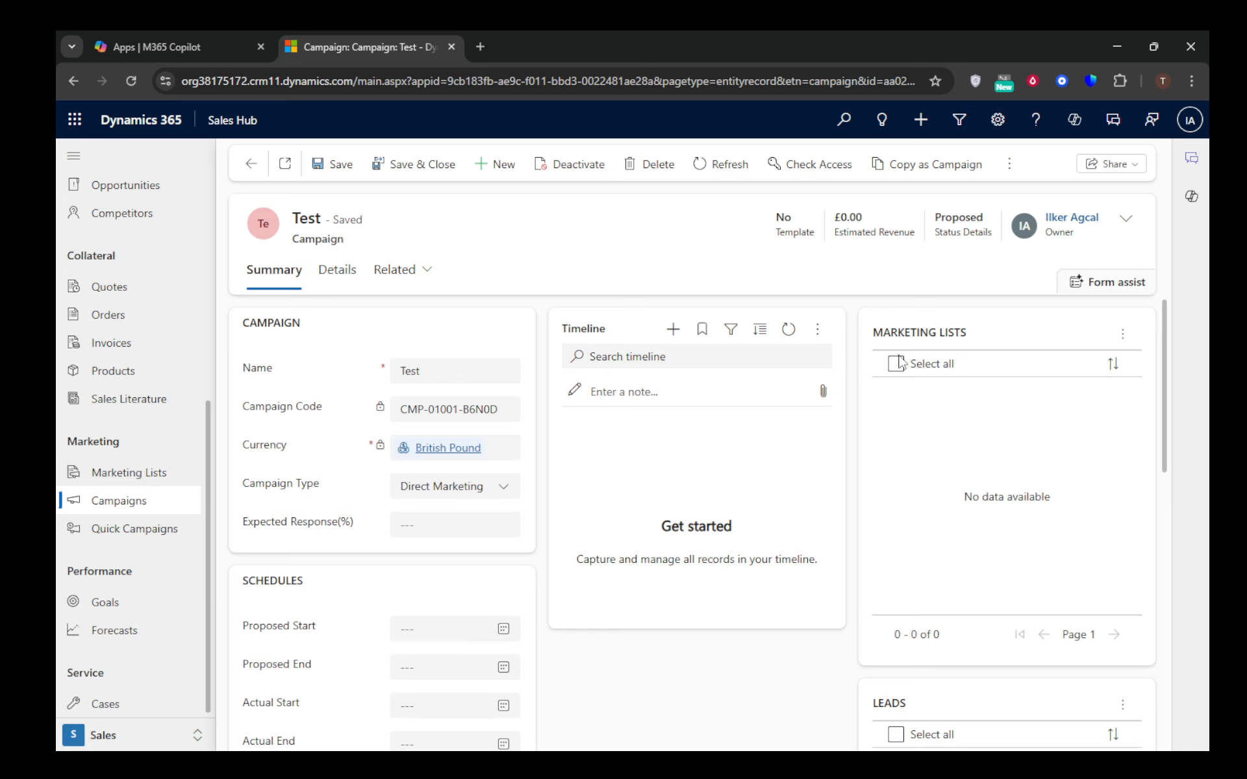
{"action": "left_click", "coordinate": [896, 367]}
{"action": "left_click", "coordinate": [896, 365]}
{"action": "left_click", "coordinate": [252, 168]}
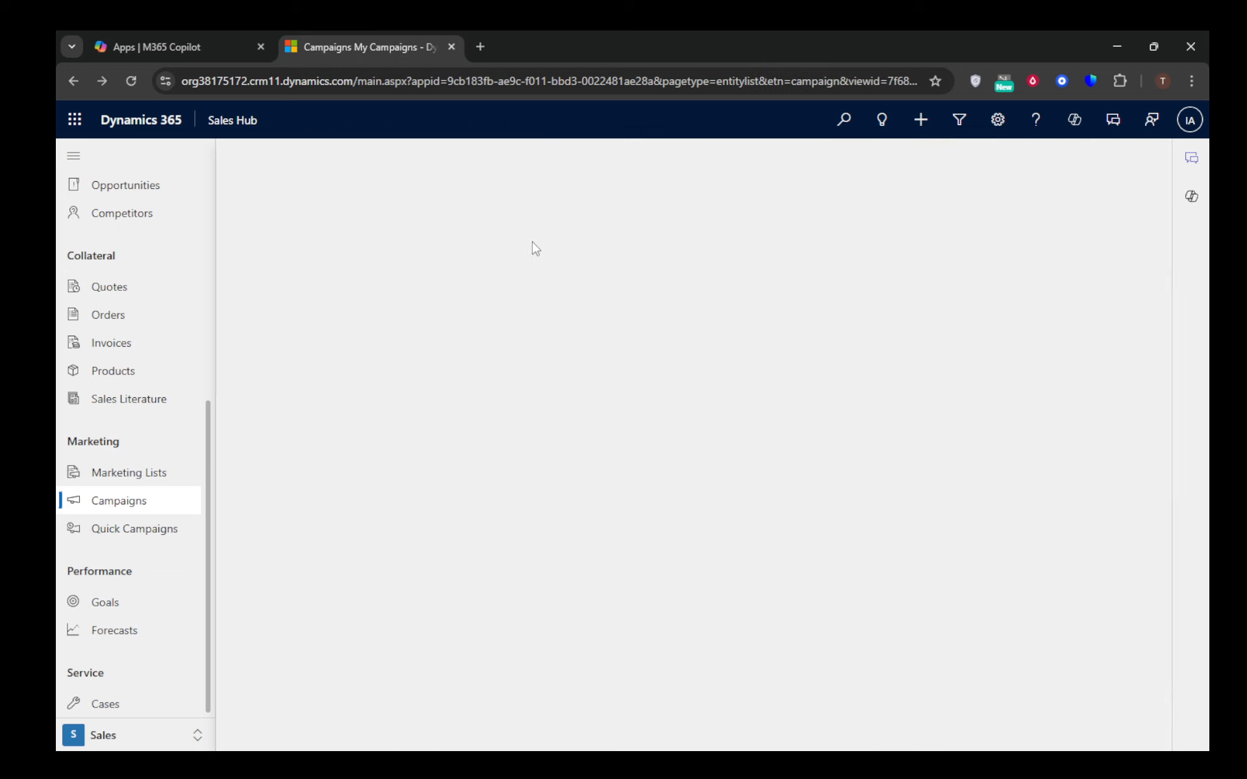